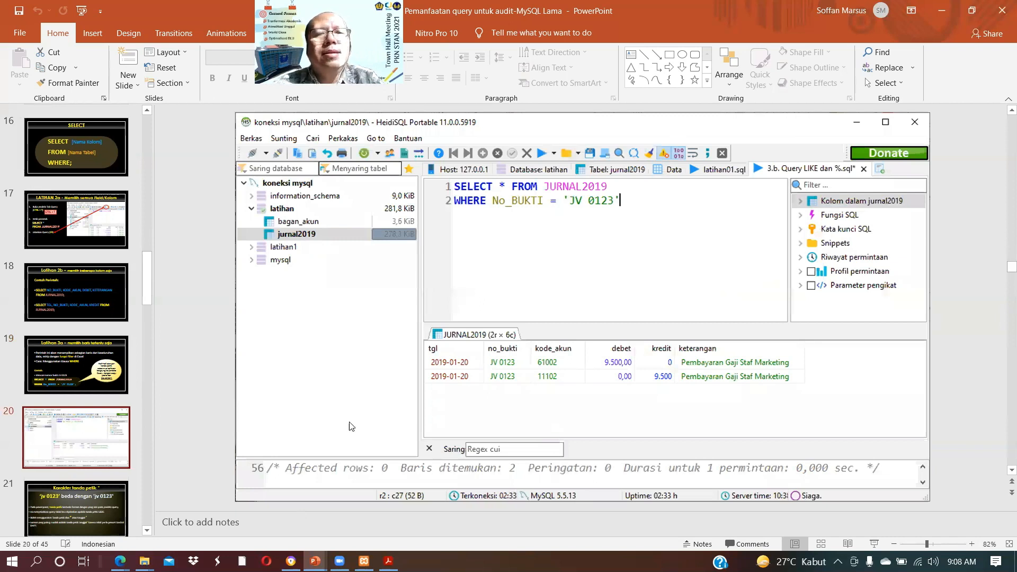
# Step: Switch to phpMyAdmin in the browser and run the server-level import of latihan01.sql in SQL format
pyautogui.hotkey('alt', 'Tab')
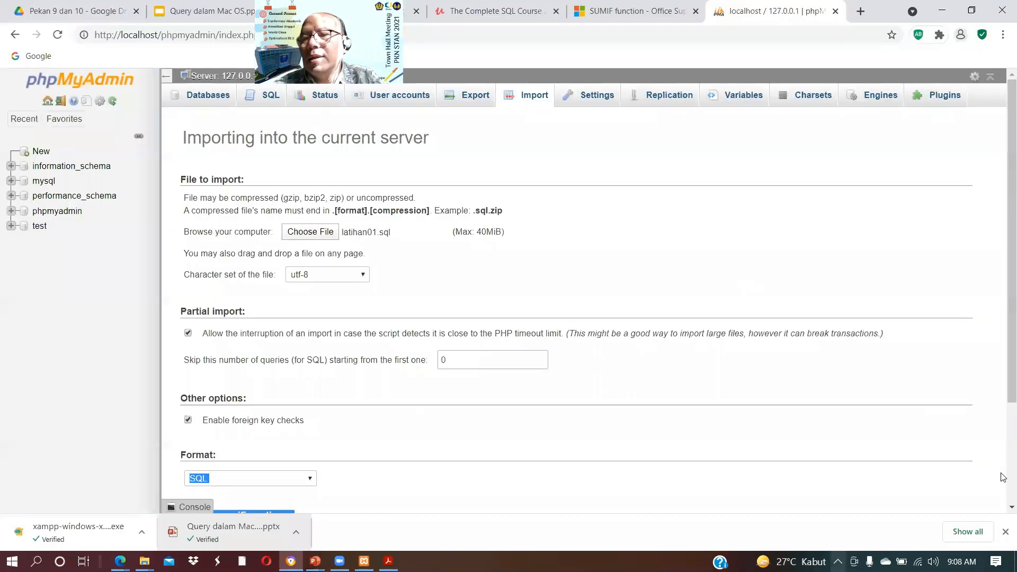
pyautogui.scroll(-3, 955, 477)
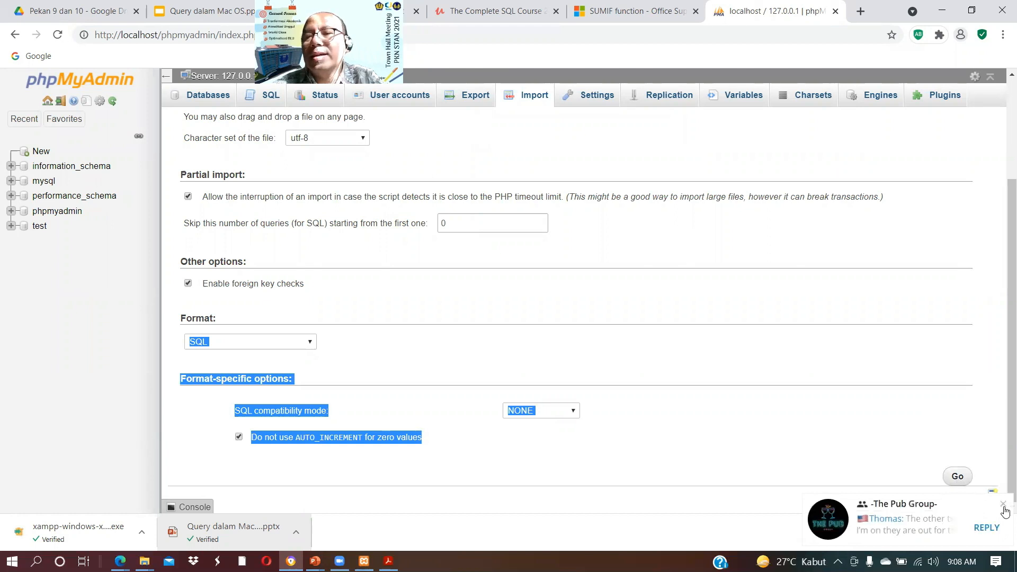
pyautogui.click(1003, 506)
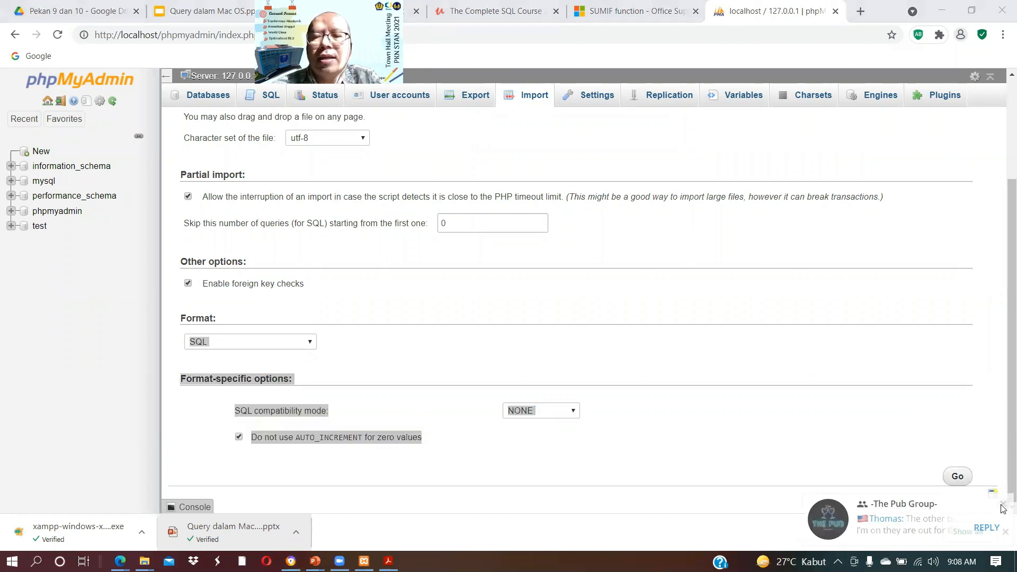
pyautogui.click(958, 478)
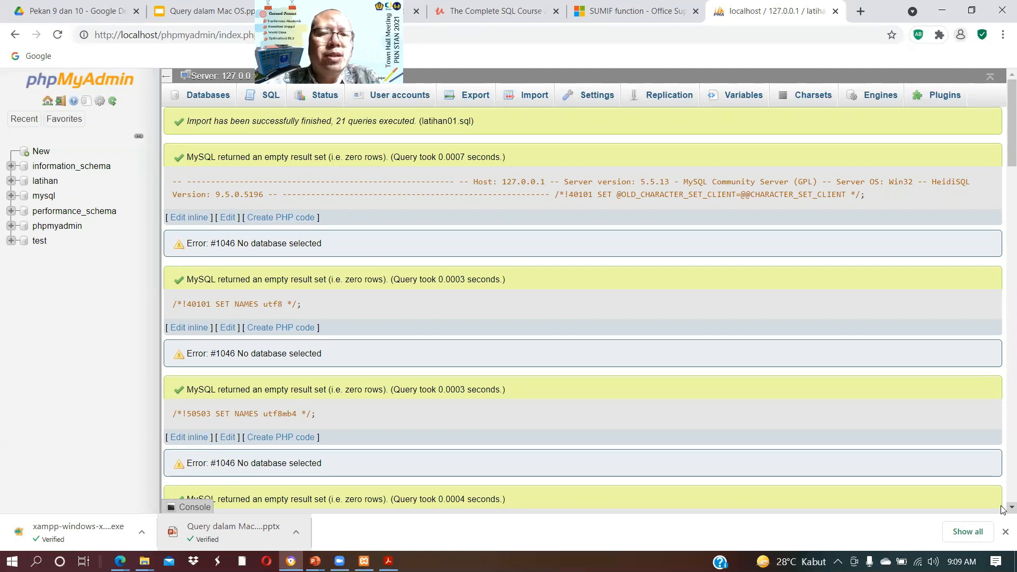
# Step: Review the latihan01.sql import results, examining the statements that create the latihan database and fill the bagan_akun and jurnal2019 tables
pyautogui.scroll(-5, 1002, 507)
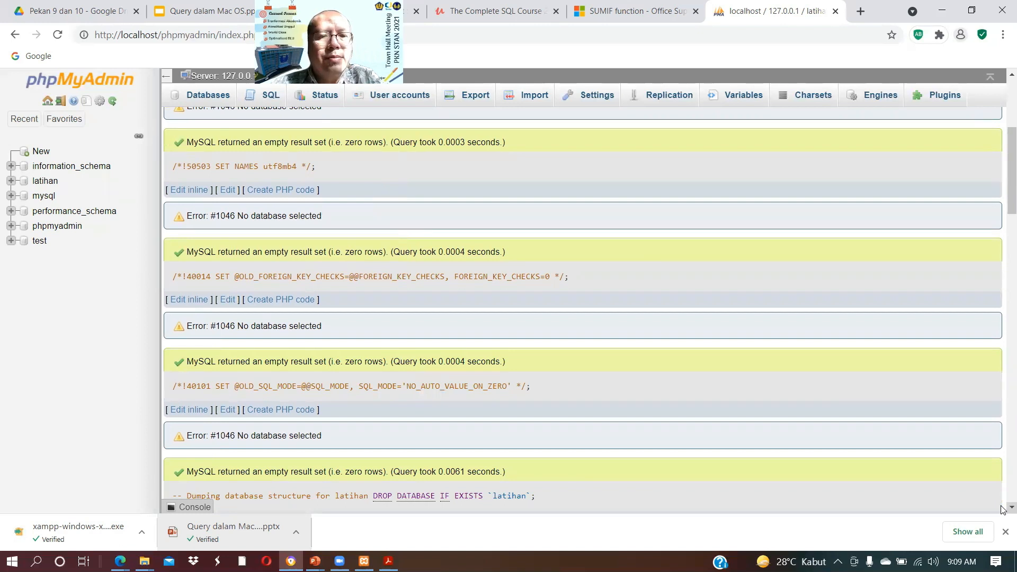
pyautogui.scroll(-1, 1001, 508)
pyautogui.scroll(-2, 1001, 509)
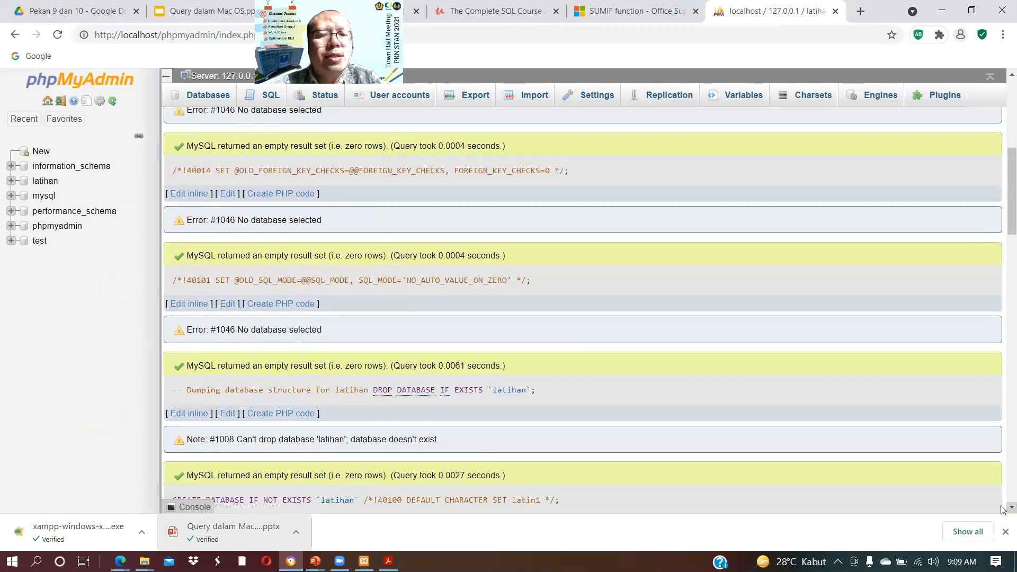
pyautogui.scroll(-2, 1001, 508)
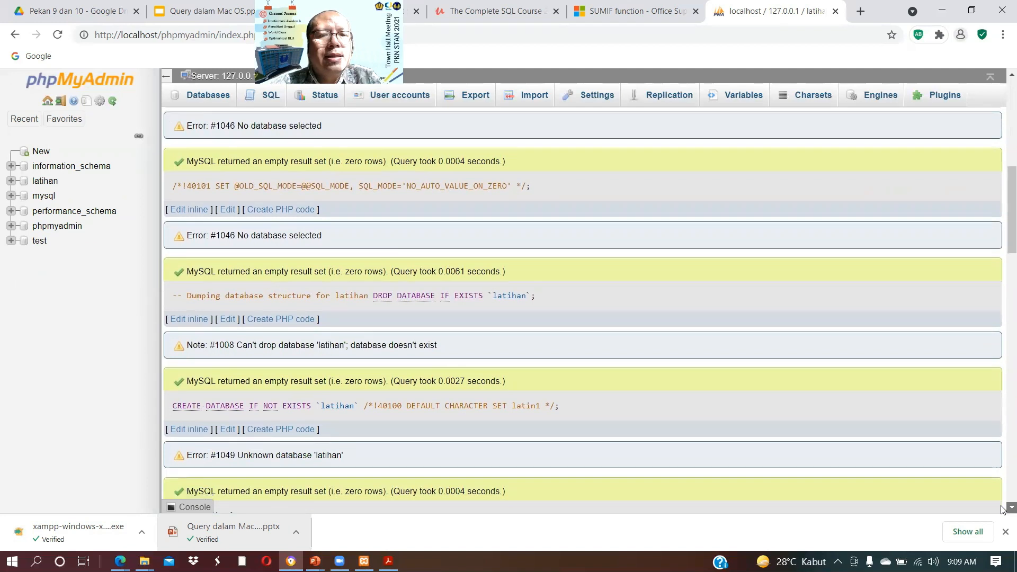
pyautogui.scroll(-4, 1001, 509)
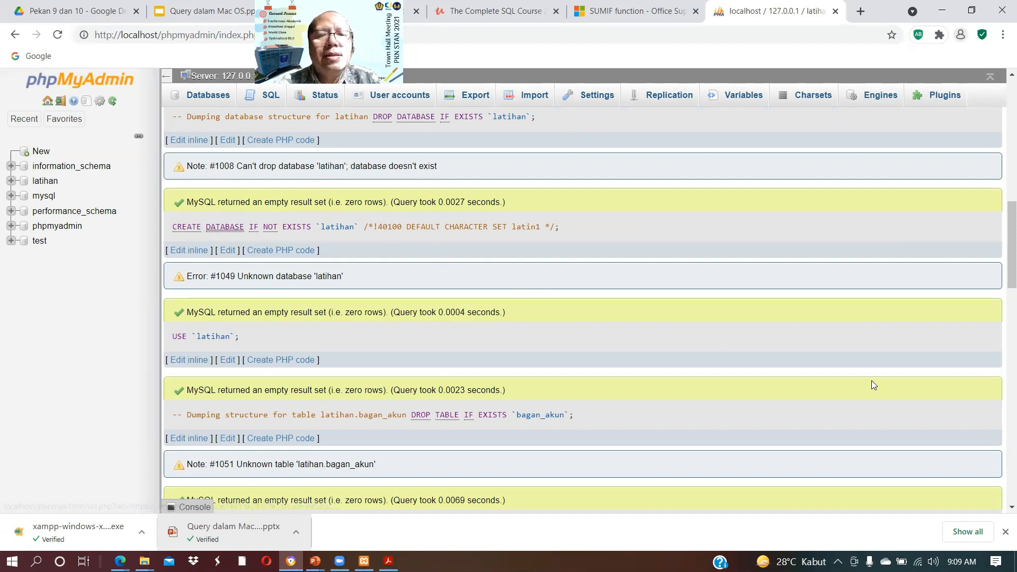
pyautogui.click(1002, 508)
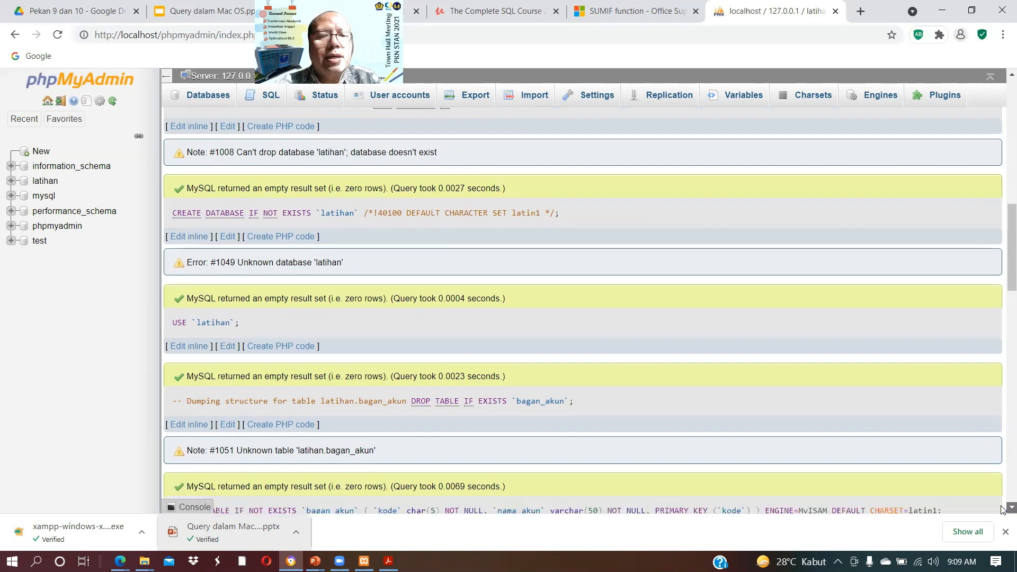
pyautogui.click(1002, 507)
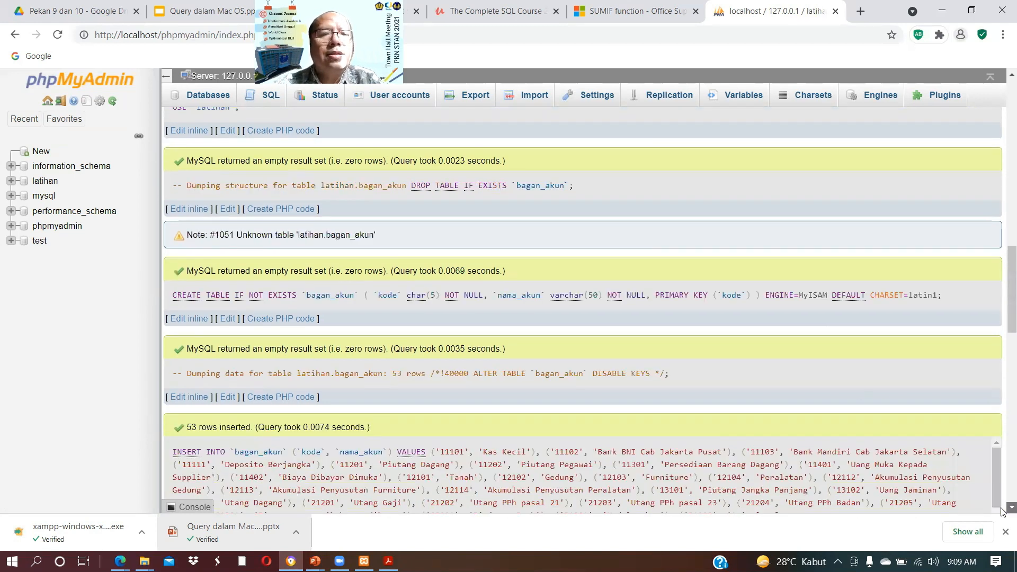
pyautogui.scroll(-2, 481, 441)
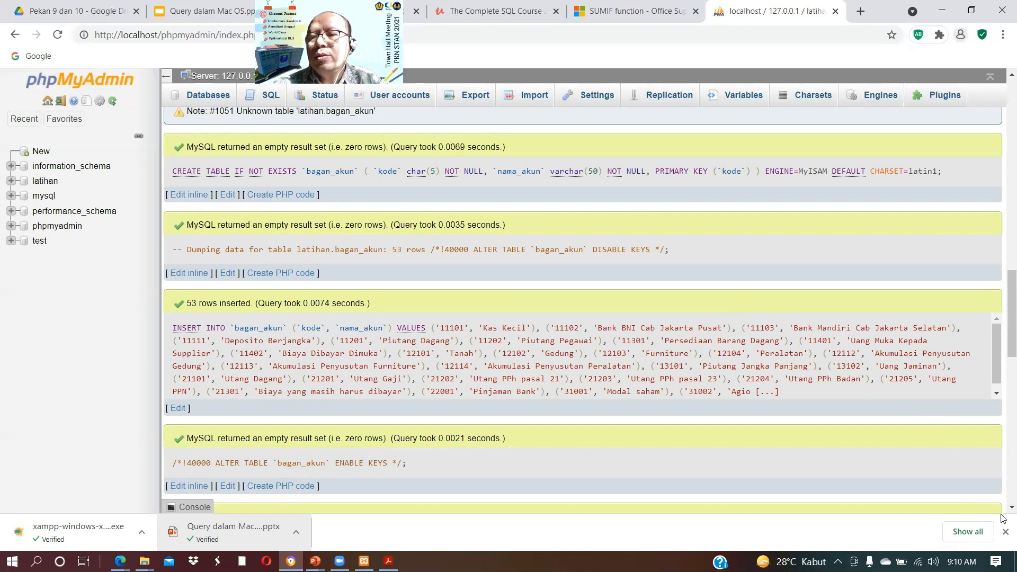
pyautogui.scroll(-4, 1006, 513)
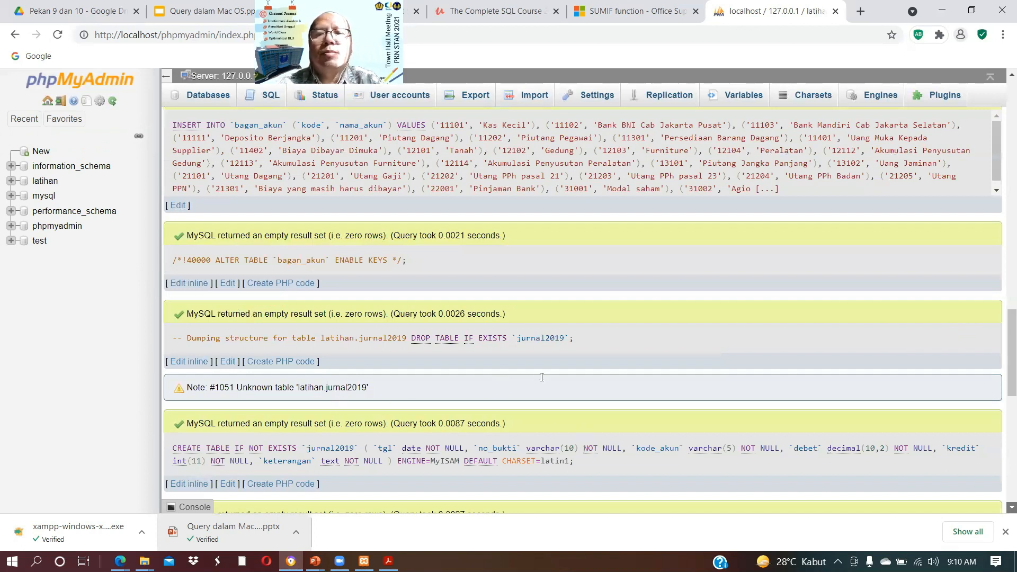
pyautogui.scroll(-3, 498, 376)
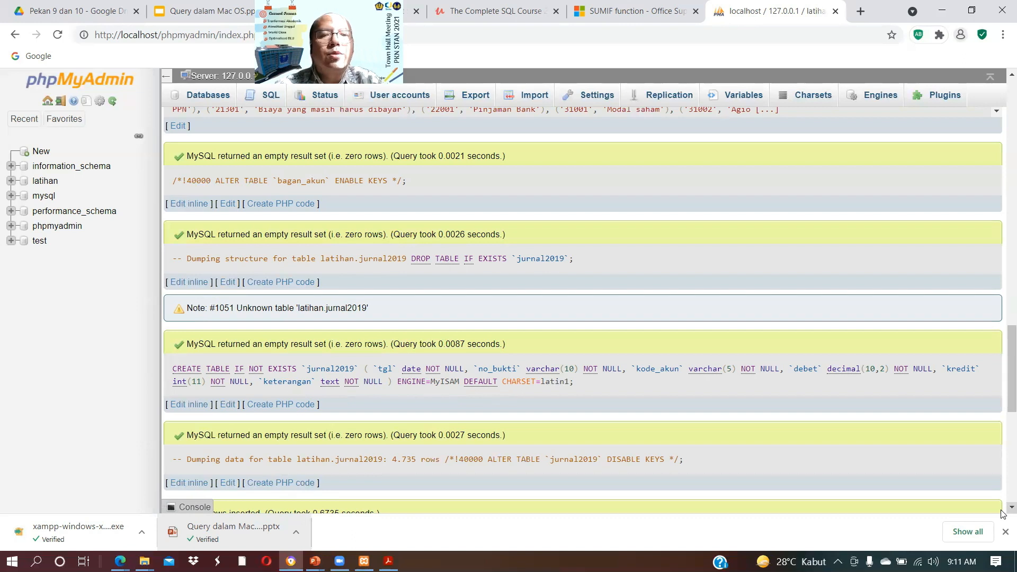
pyautogui.scroll(-3, 1003, 511)
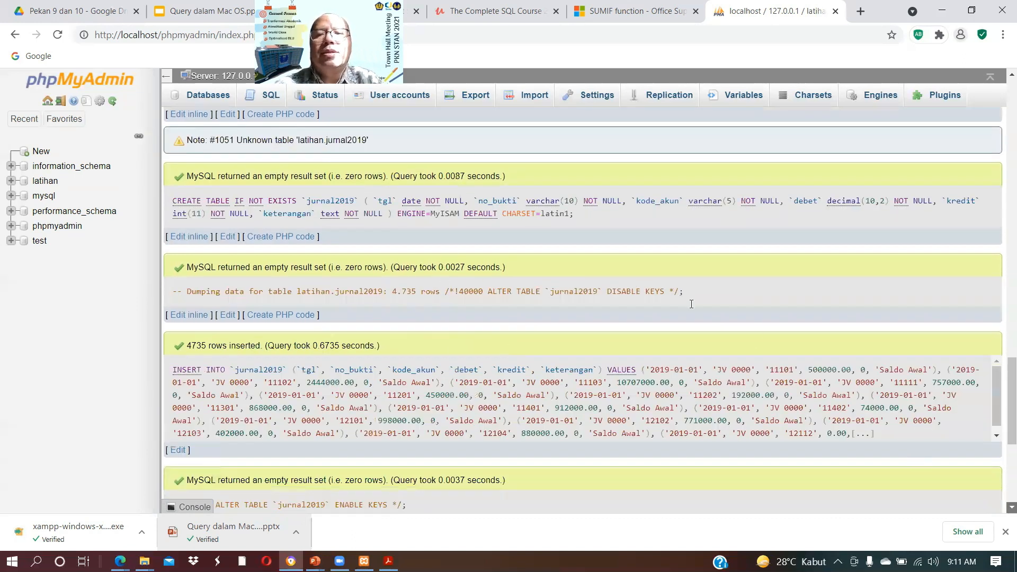
pyautogui.scroll(-2, 669, 298)
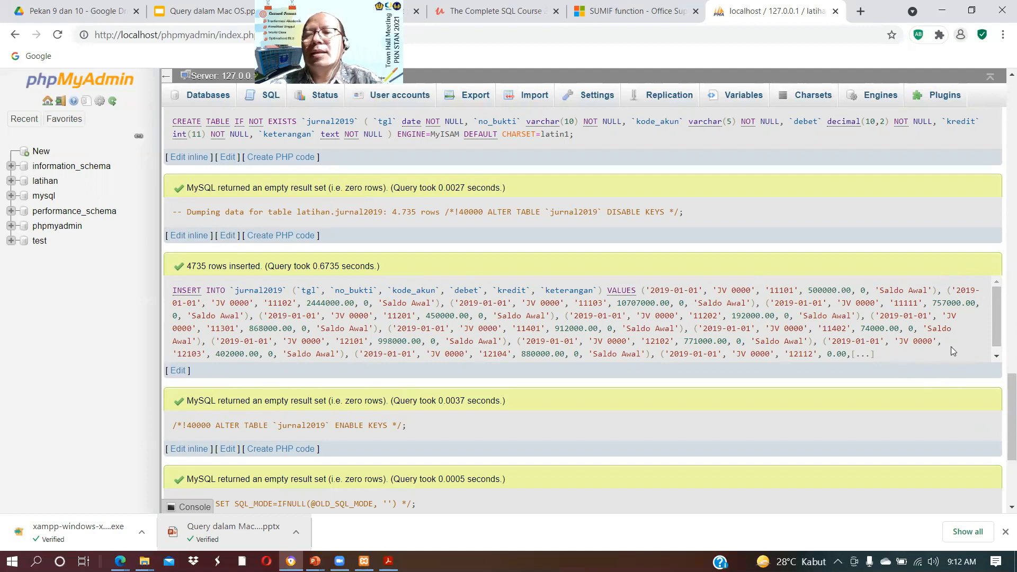
pyautogui.scroll(-1, 991, 358)
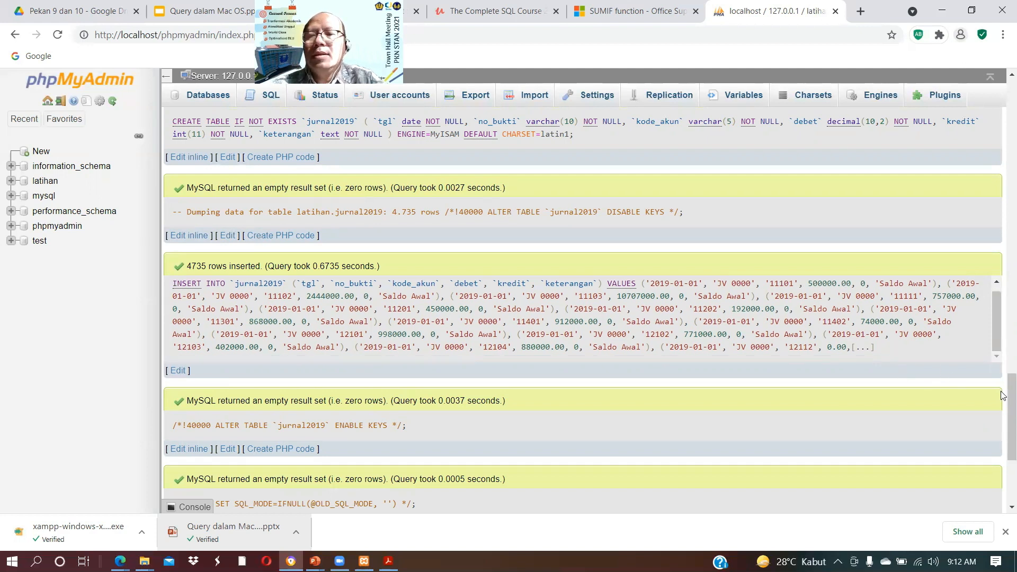
pyautogui.scroll(-4, 1001, 490)
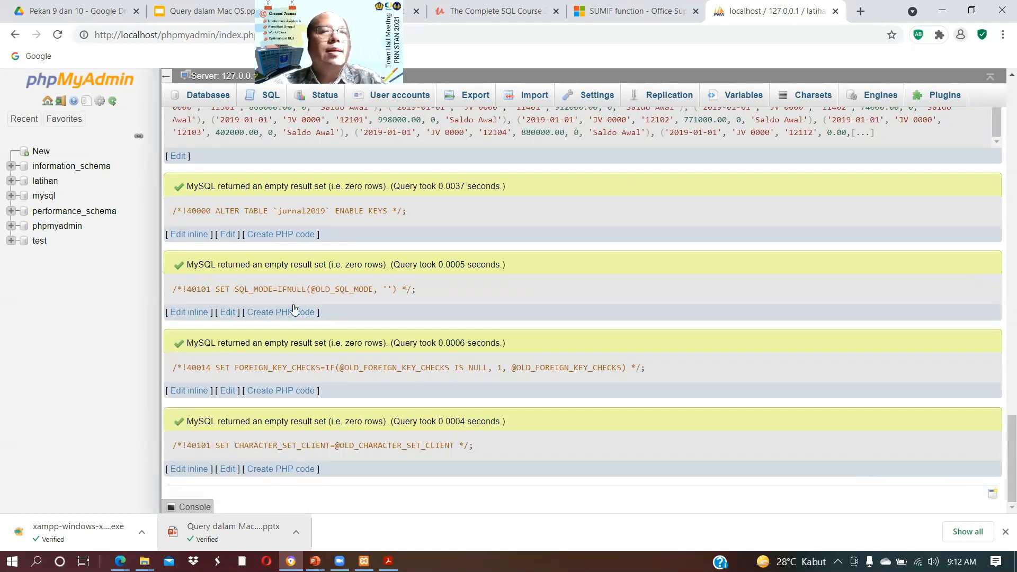
# Step: Open the latihan database and browse the rows of its bagan_akun and jurnal2019 tables
pyautogui.click(45, 181)
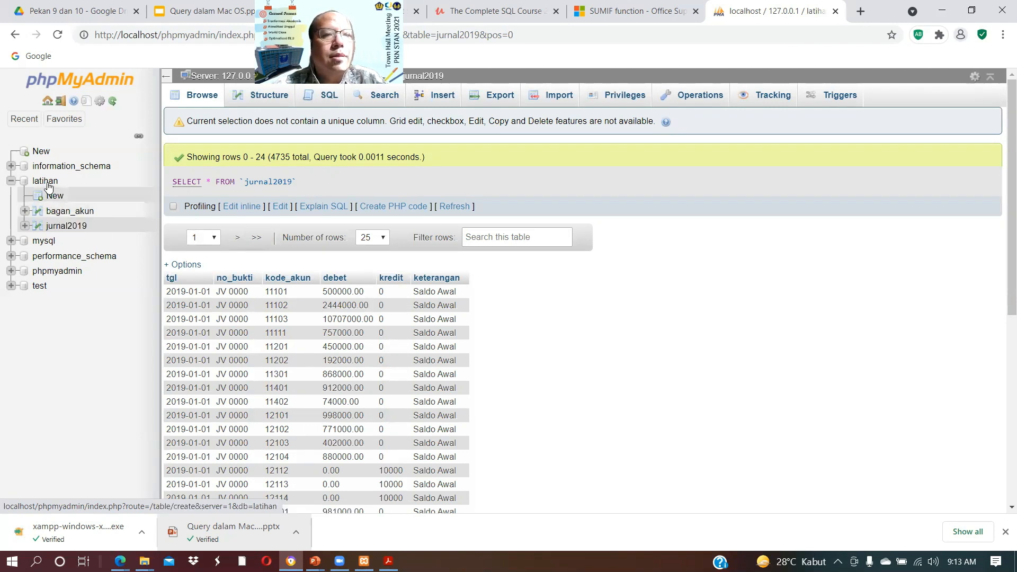
pyautogui.click(61, 212)
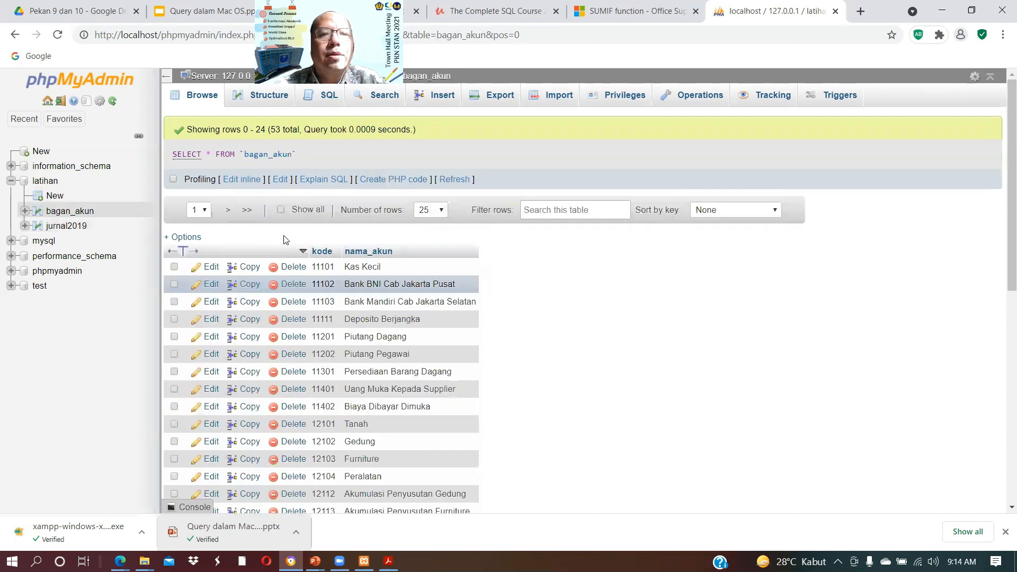
pyautogui.click(72, 228)
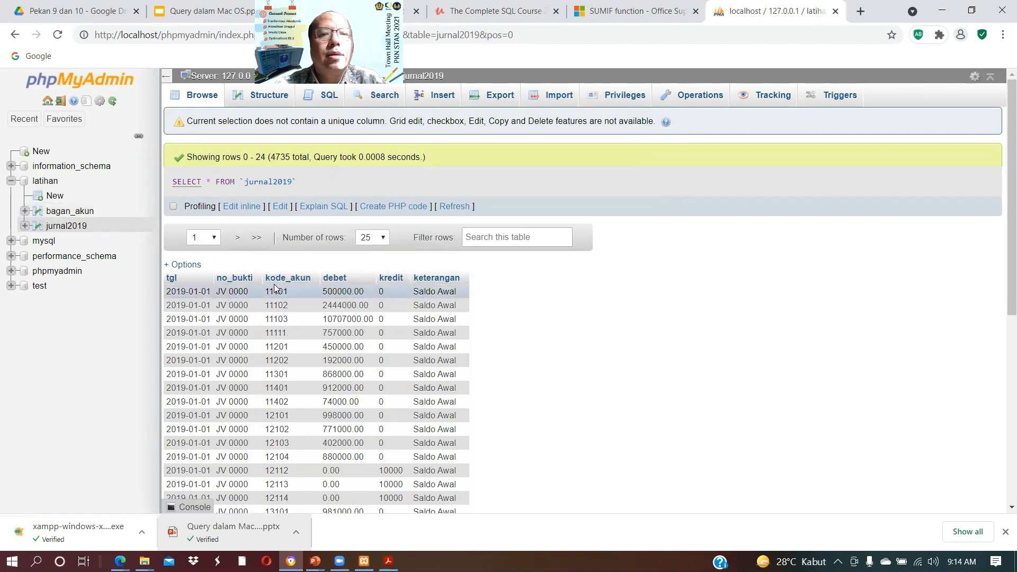
# Step: From the latihan table list, view the column structure of bagan_akun and browse its rows
pyautogui.click(47, 186)
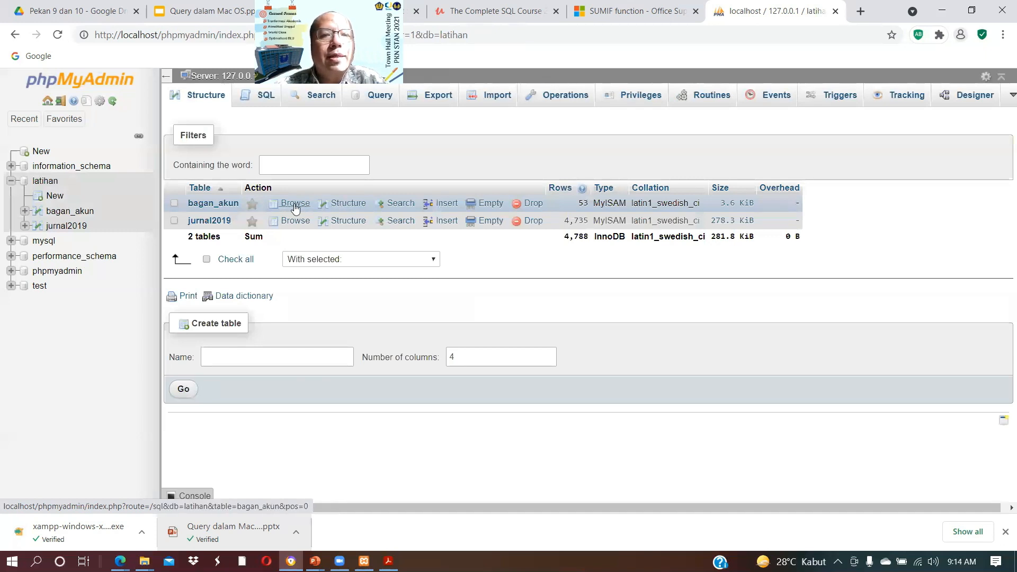
pyautogui.click(348, 204)
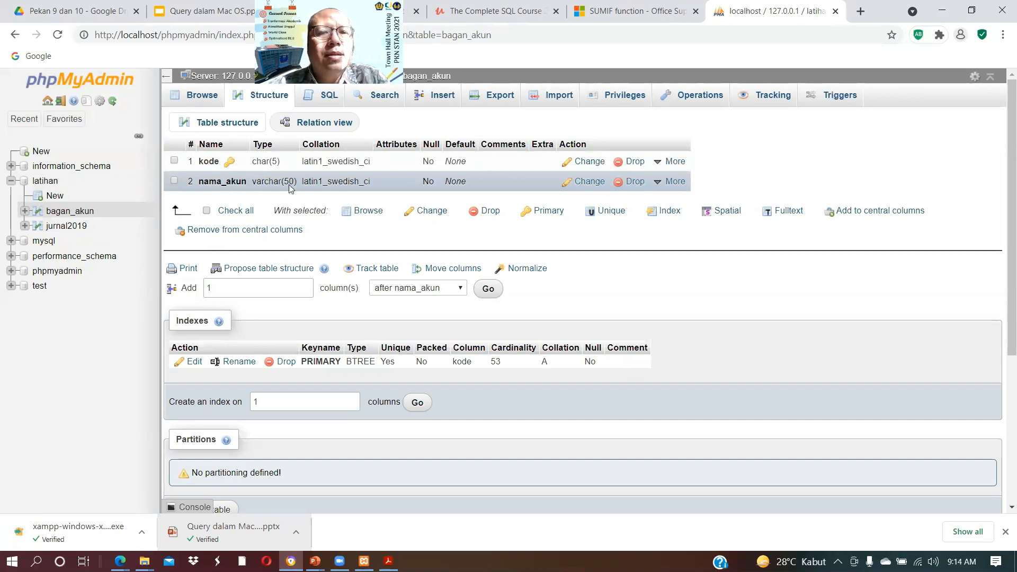
pyautogui.click(47, 182)
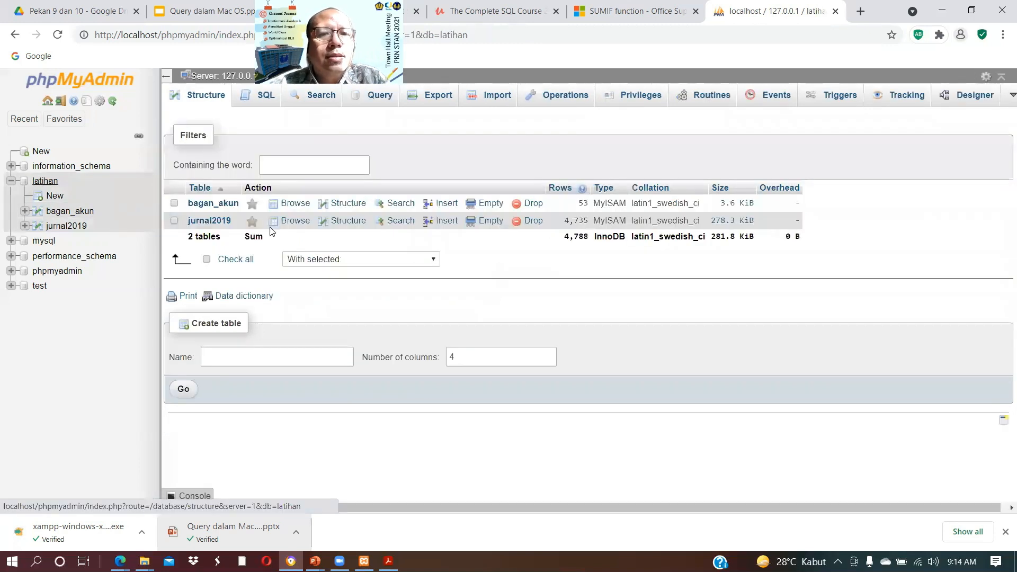
pyautogui.click(291, 207)
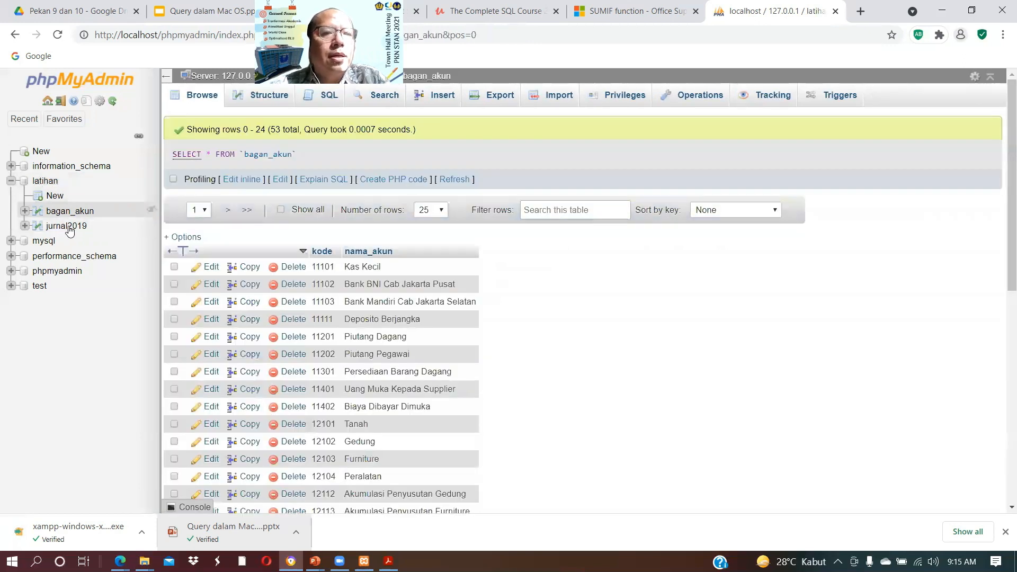
# Step: From the latihan table list, browse the rows of jurnal2019 and view its column structure
pyautogui.click(36, 182)
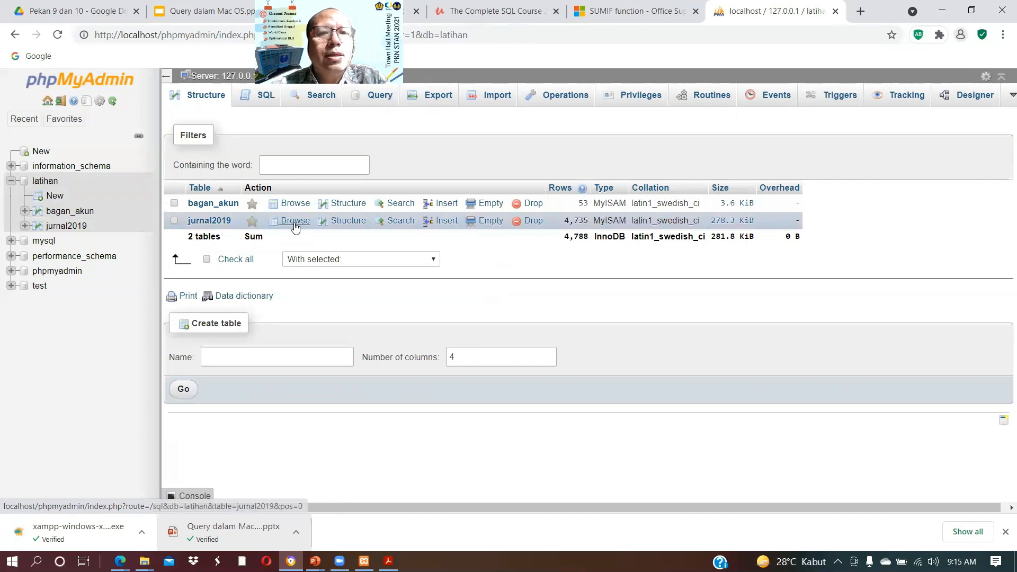
pyautogui.click(294, 222)
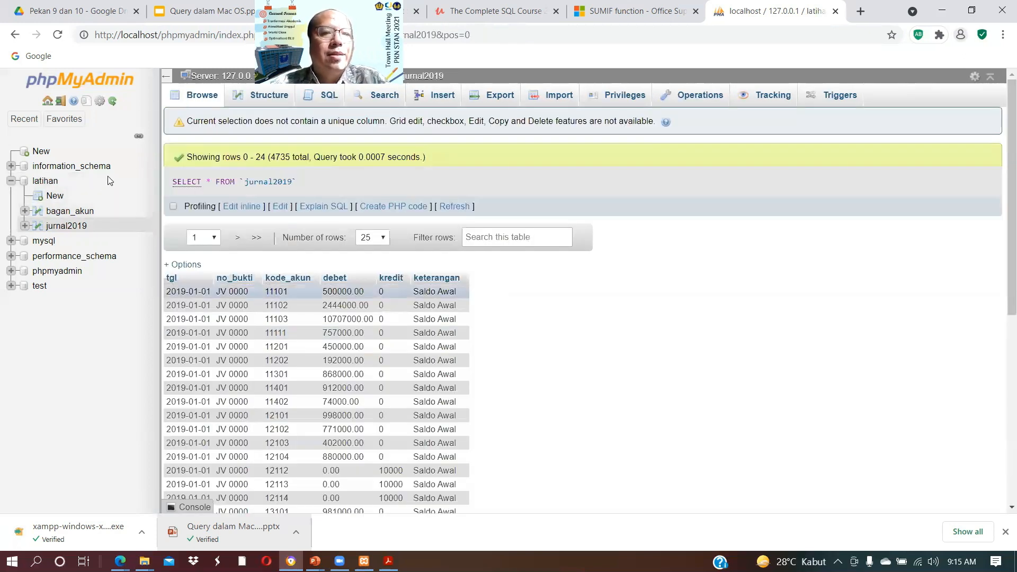
pyautogui.click(45, 182)
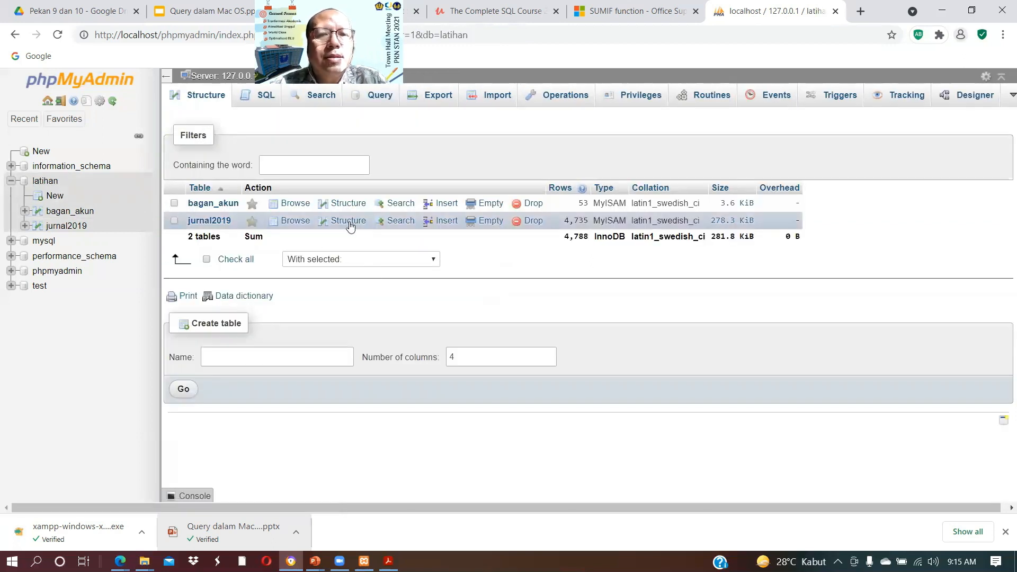
pyautogui.click(348, 219)
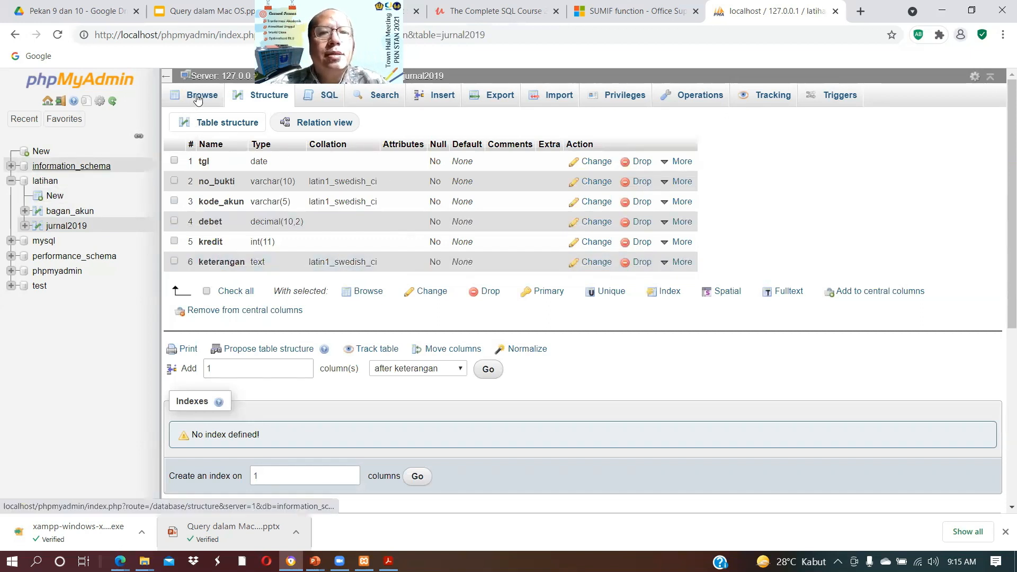
# Step: Import the latihan02.sql file from the 09 - 10 SQL folder using the utf-8 character set and SQL format
pyautogui.click(556, 100)
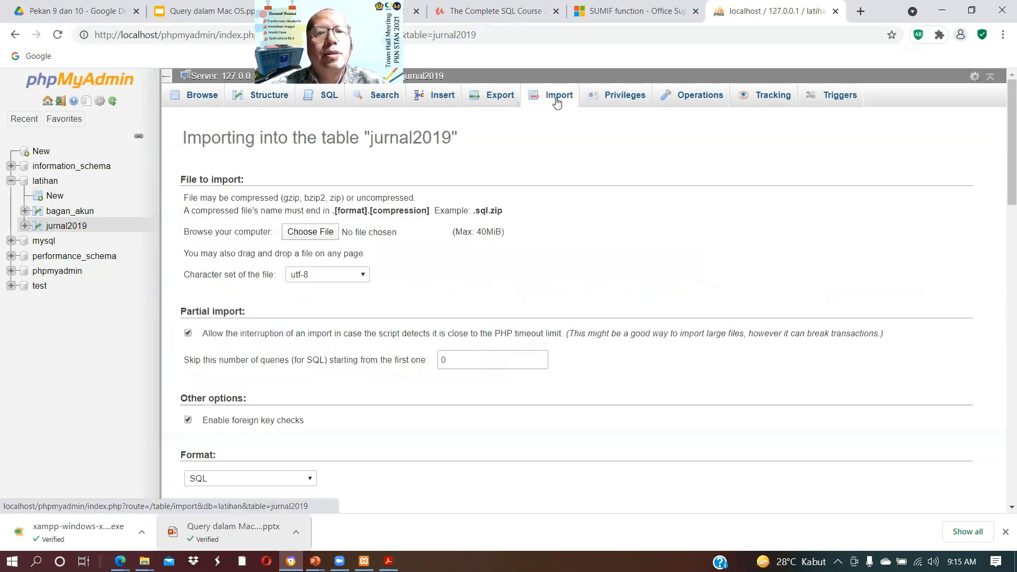
pyautogui.click(311, 233)
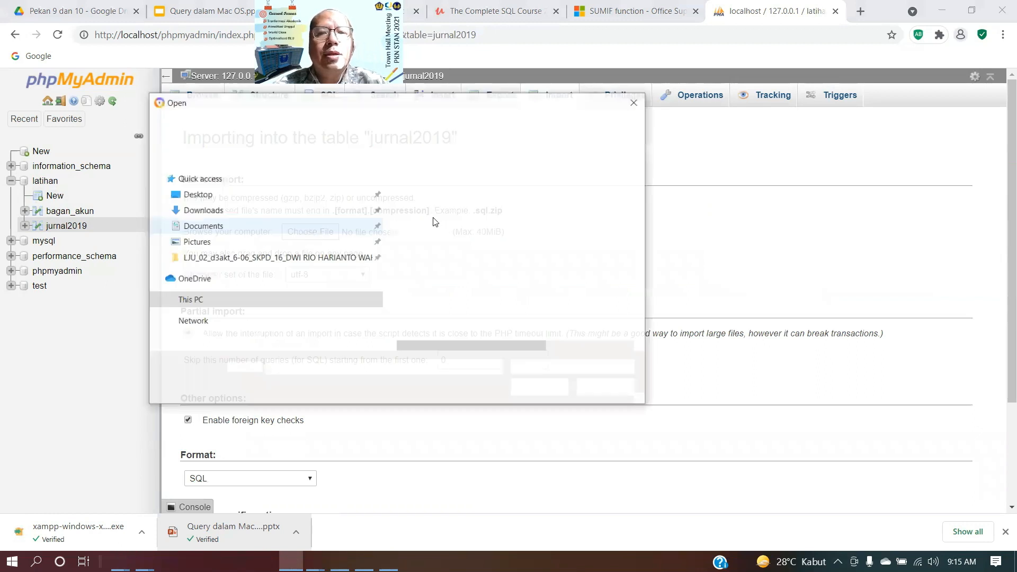
pyautogui.click(434, 220)
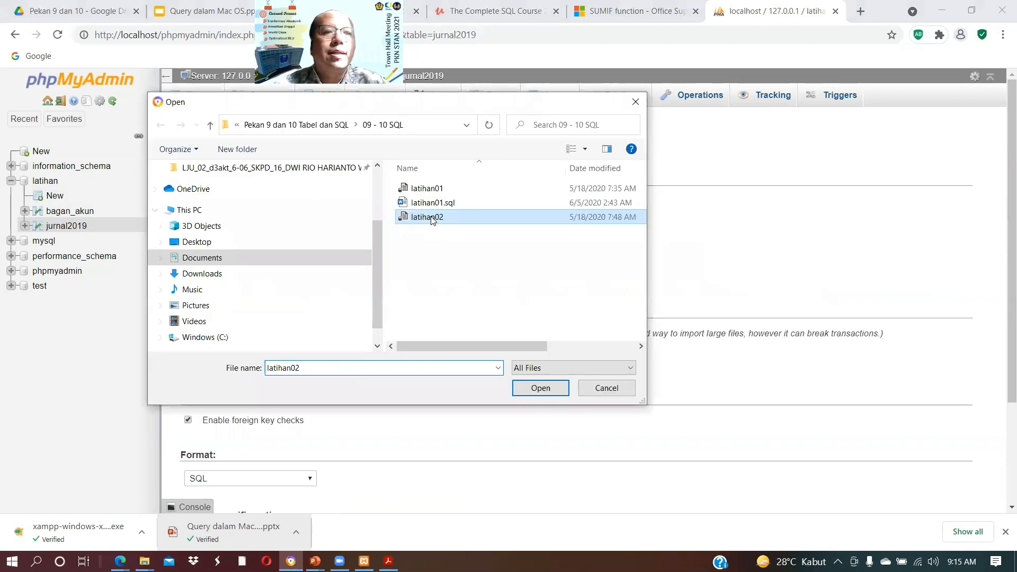
pyautogui.click(541, 388)
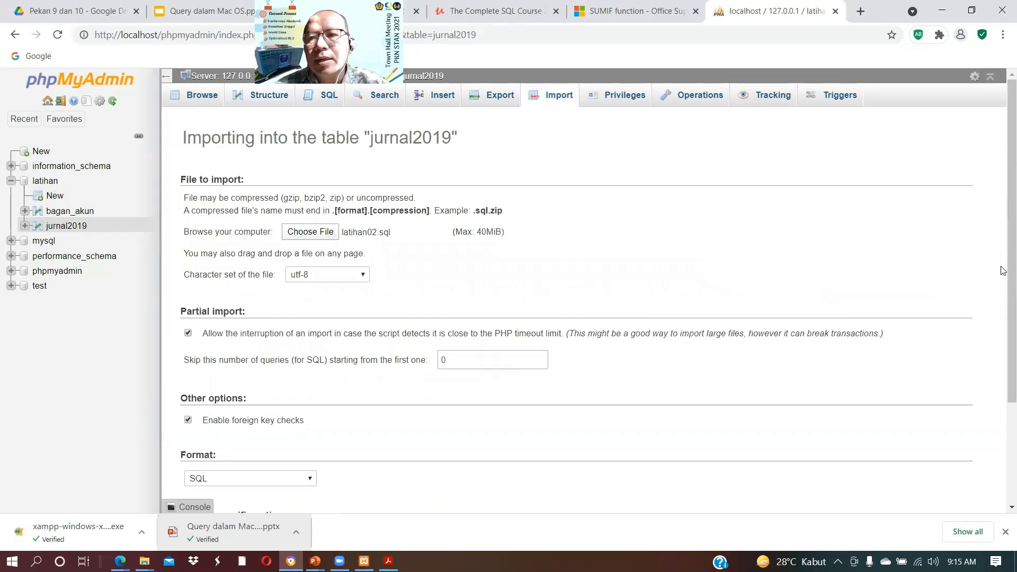
pyautogui.scroll(-3, 1004, 371)
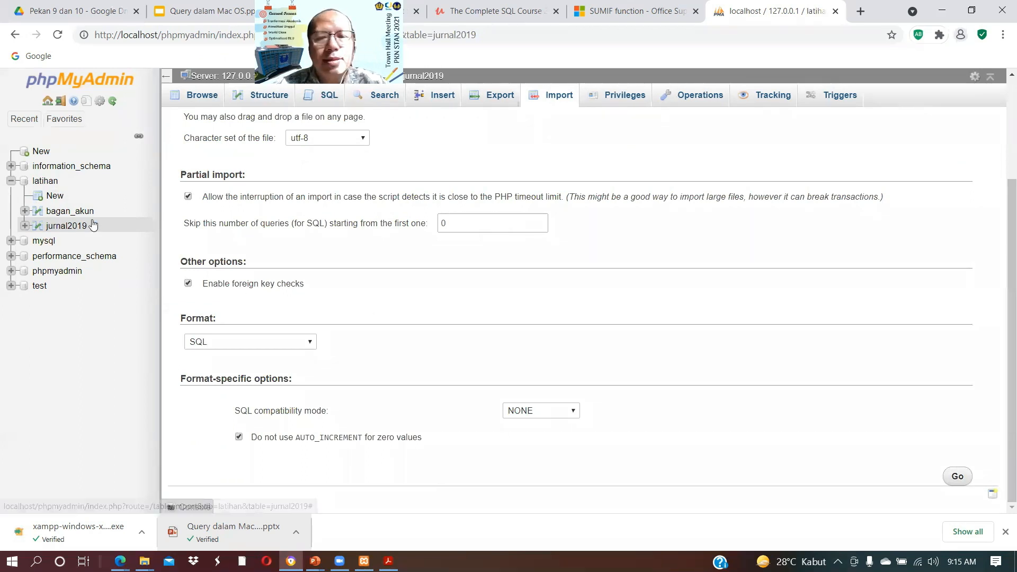
pyautogui.click(959, 477)
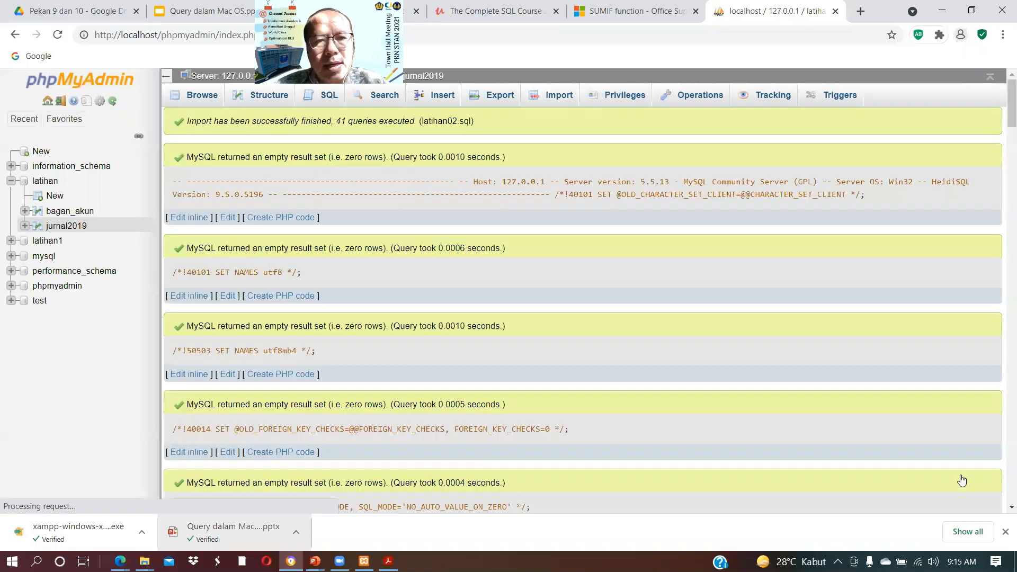